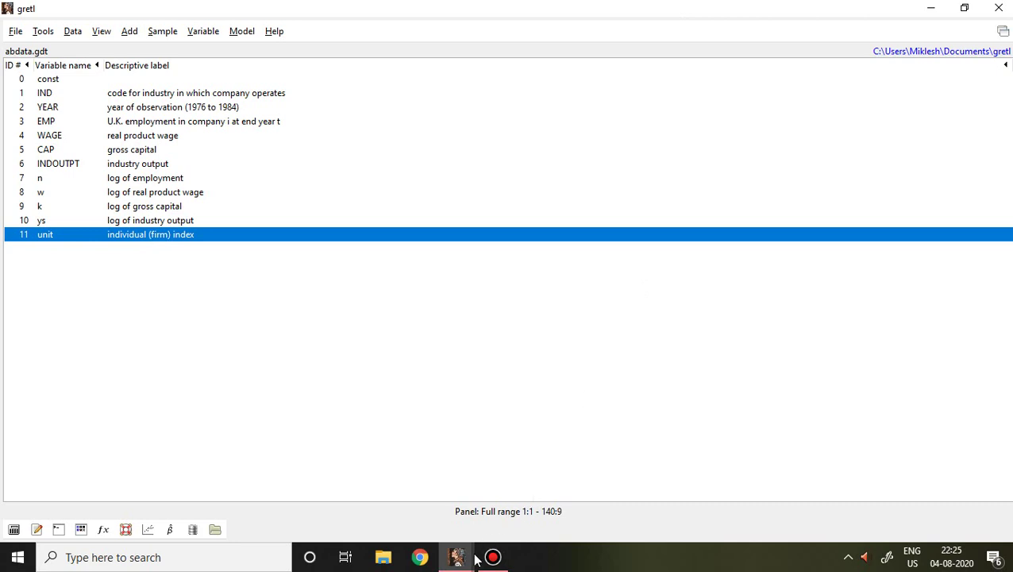
Step: Bring the script editor notes forward and highlight the first method, Anderson and Hsiao
mouse_move(466, 561)
left_click(509, 517)
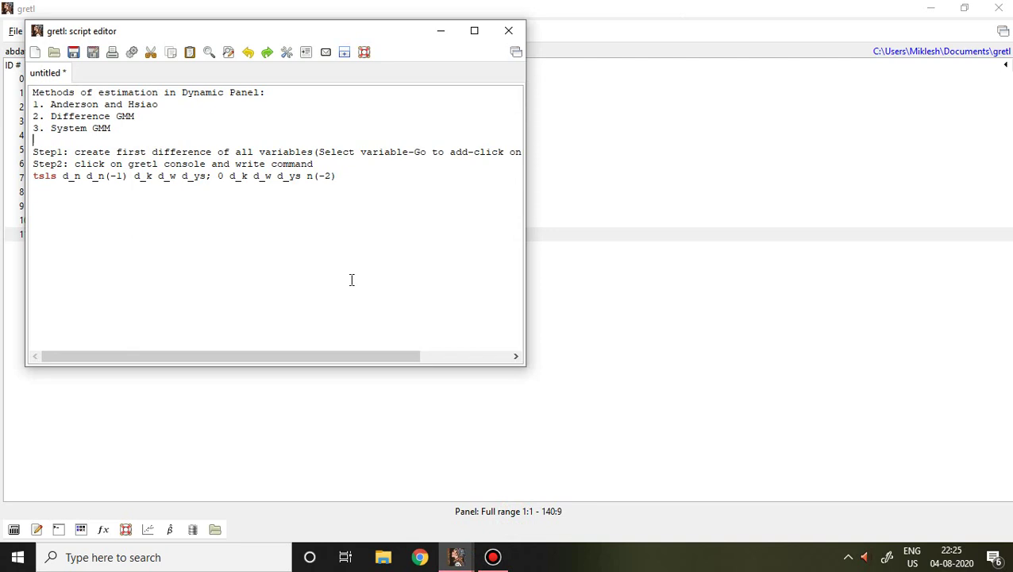
left_click(165, 105)
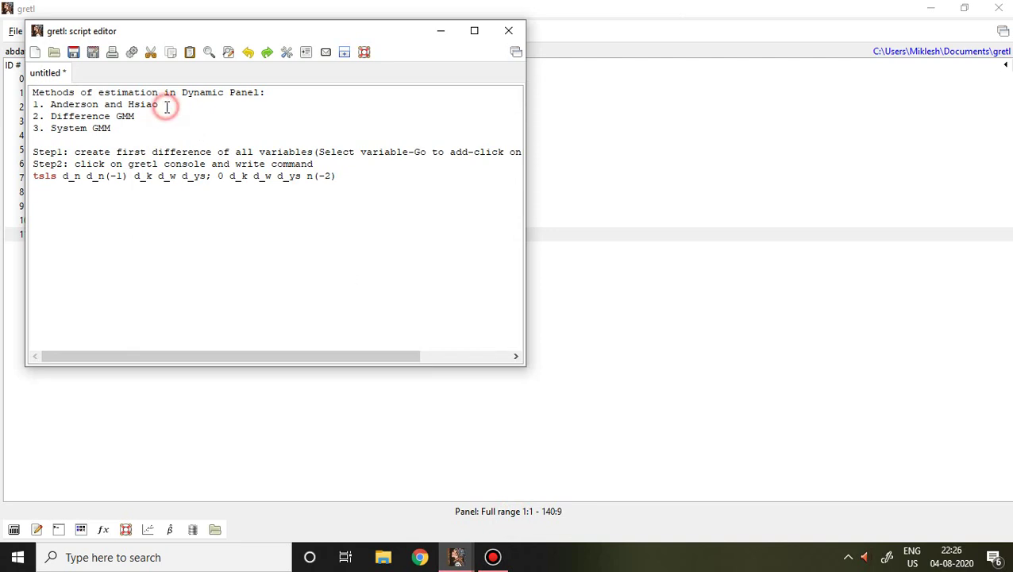
key("Left")
key("shift+Left")
key("shift+Left")
key("shift+Left")
key("shift+Left")
key("shift+Left")
key("shift+Left")
key("shift+Left")
key("shift+Left")
key("shift+Left")
key("shift+Left")
key("shift+Left")
key("shift+Left")
key("shift+Left")
key("shift+Left")
key("shift+Left")
key("shift+Left")
key("shift+Left")
key("shift+Left")
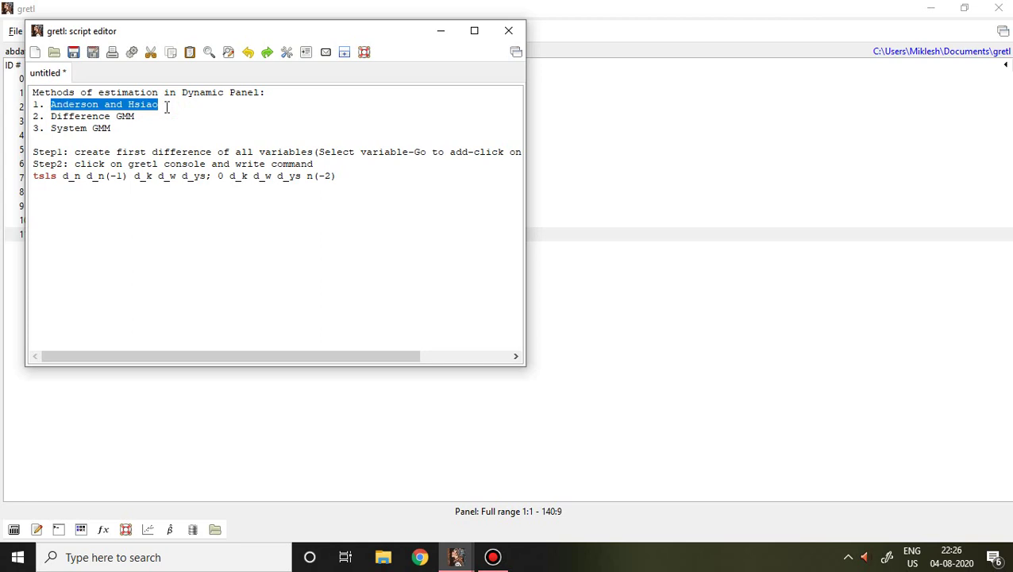
key("Down")
Step: Highlight the Difference GMM and System GMM methods, then minimize the notes
key("shift+Left")
key("shift+Left")
key("shift+Left")
key("shift+Left")
key("shift+Left")
key("shift+Left")
key("shift+Left")
key("shift+Left")
key("shift+Left")
key("shift+Left")
key("shift+Left")
key("shift+Left")
key("shift+Left")
key("shift+Left")
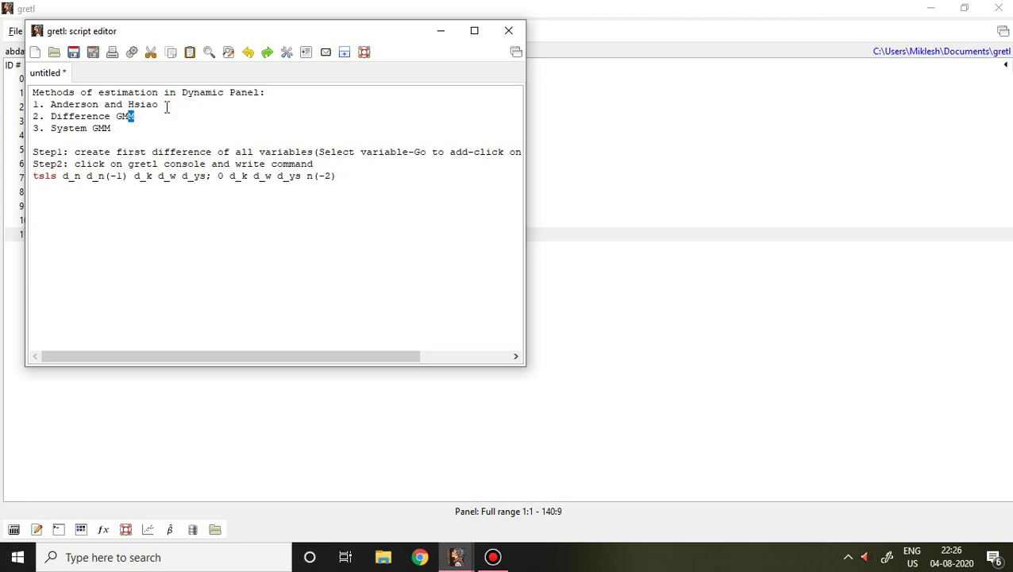
key("Down")
key("shift+Left")
key("shift+Left")
key("shift+Left")
key("shift+Left")
key("shift+Left")
key("shift+Left")
key("shift+Left")
key("shift+Left")
key("shift+Left")
key("shift+Left")
key("shift+Left")
key("shift+Left")
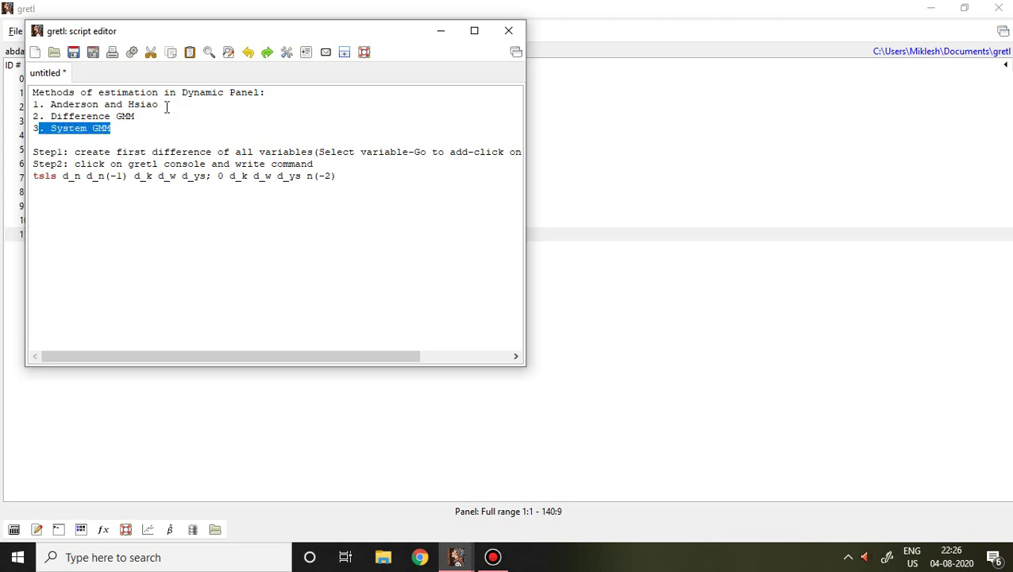
key("shift+Right")
left_click(440, 30)
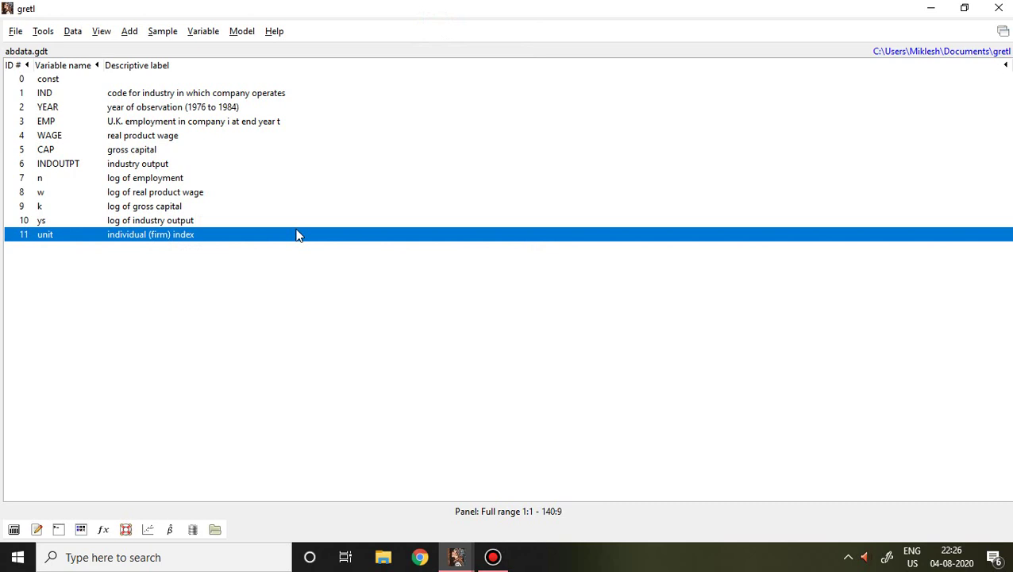
Step: Compare variables n, w, k and ys, then leave only n (log of employment) selected
left_click(123, 182)
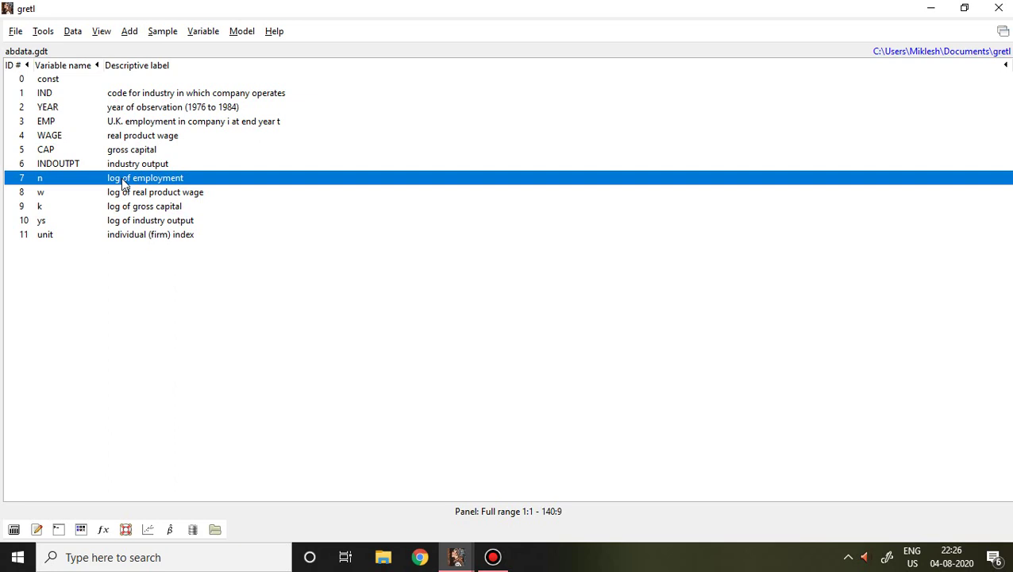
left_click(124, 195)
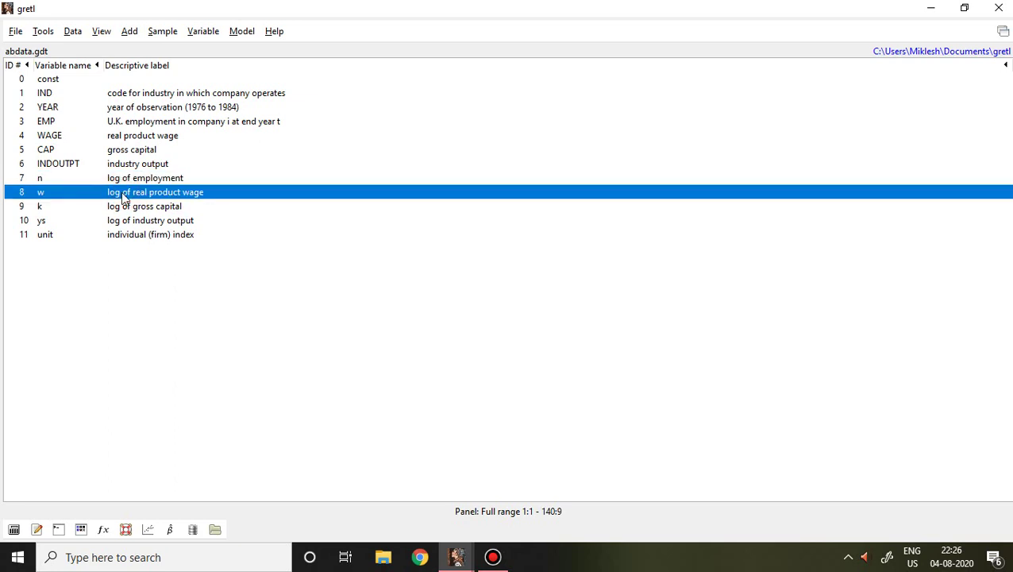
left_click(124, 209)
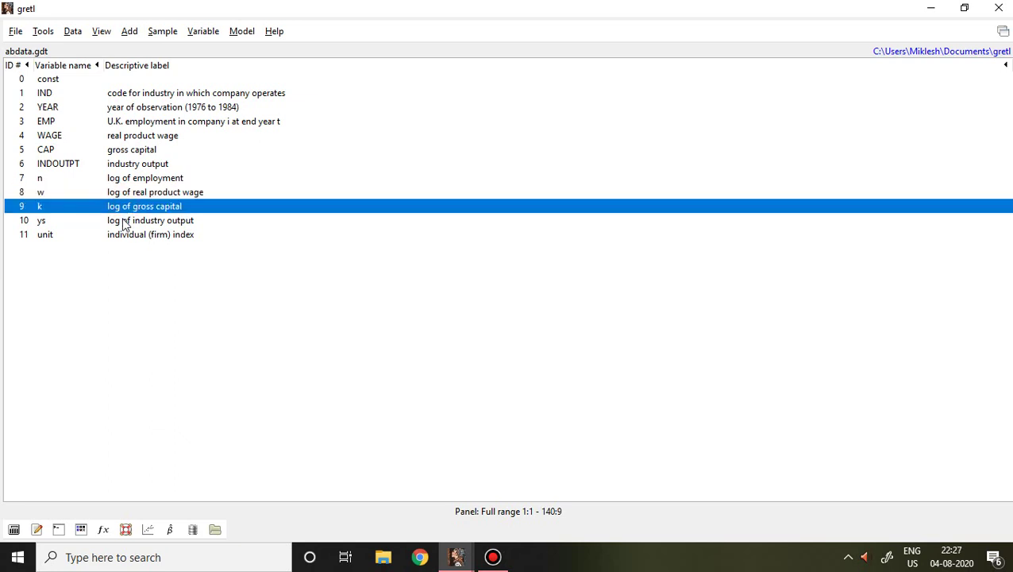
left_click(124, 223)
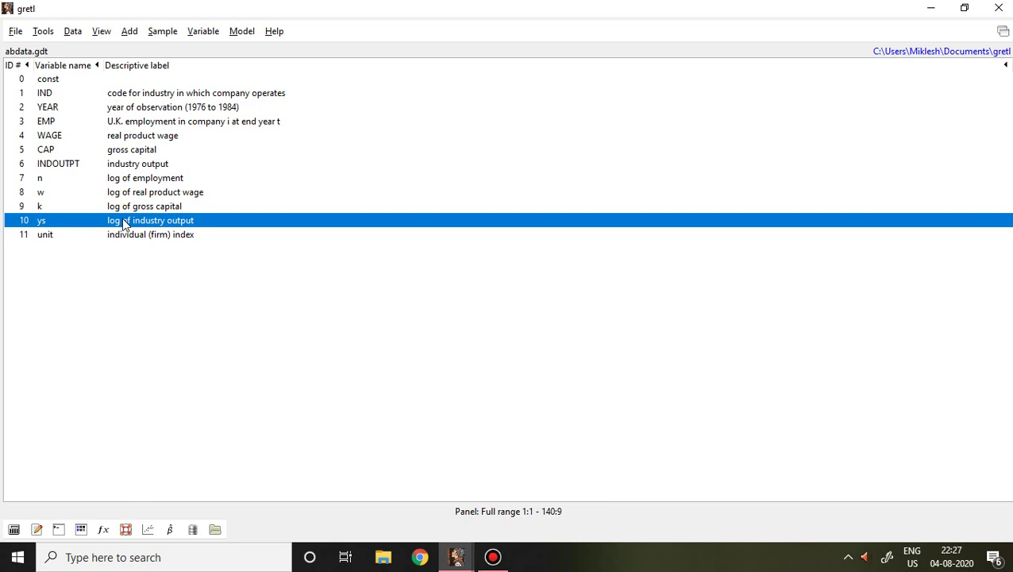
left_click(126, 196)
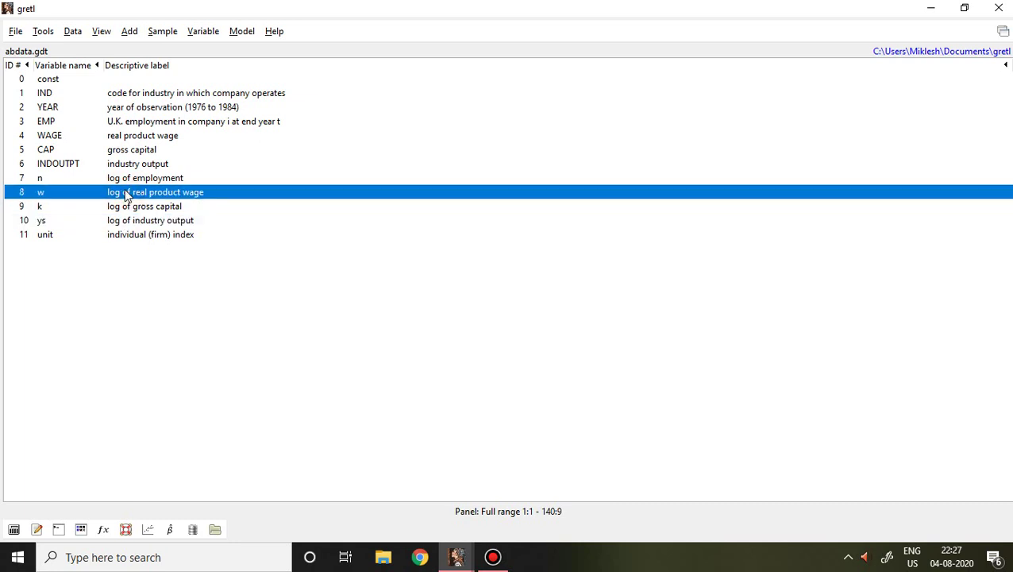
key("shift+Down")
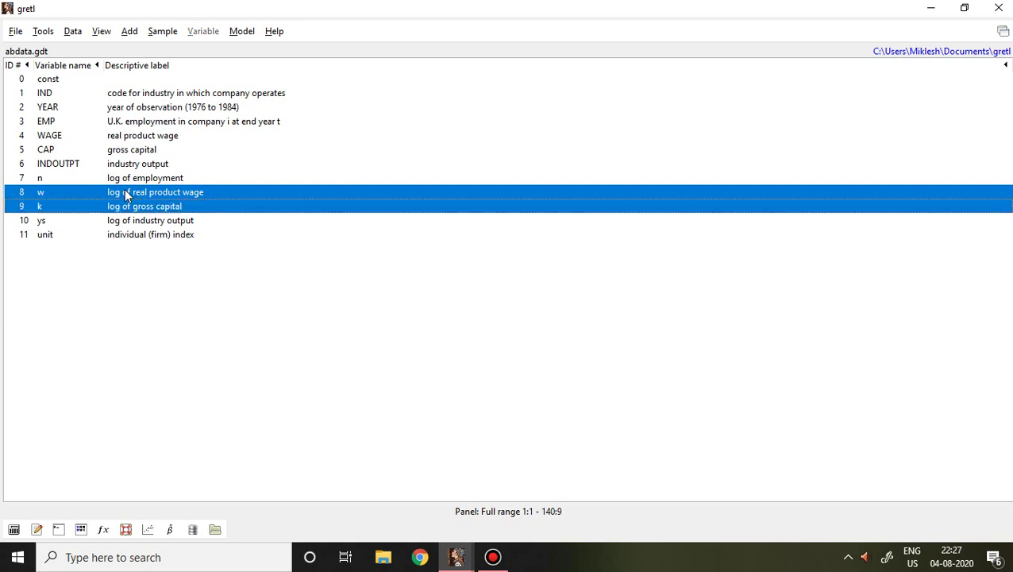
key("shift+Down")
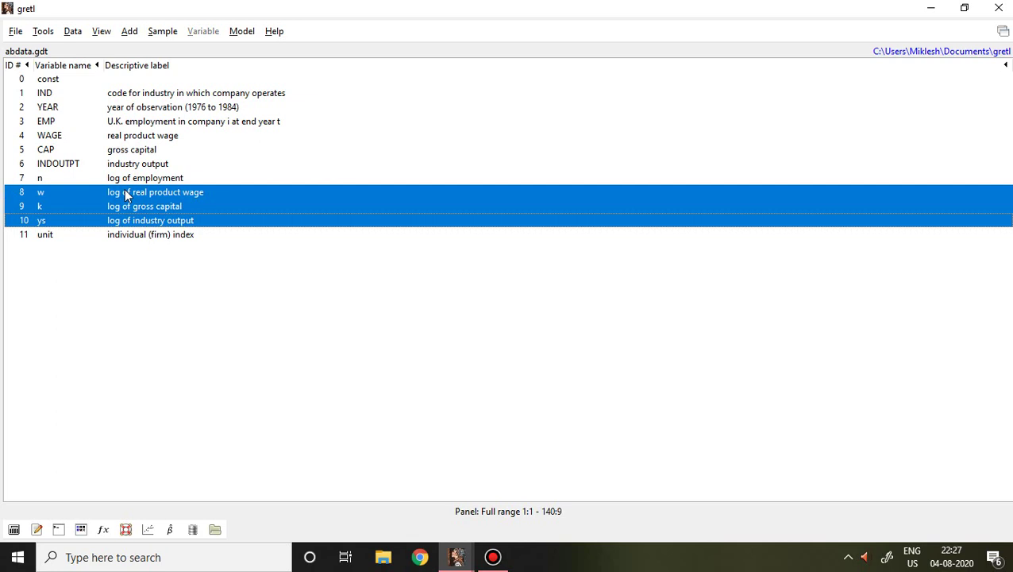
left_click(322, 260)
left_click(304, 178)
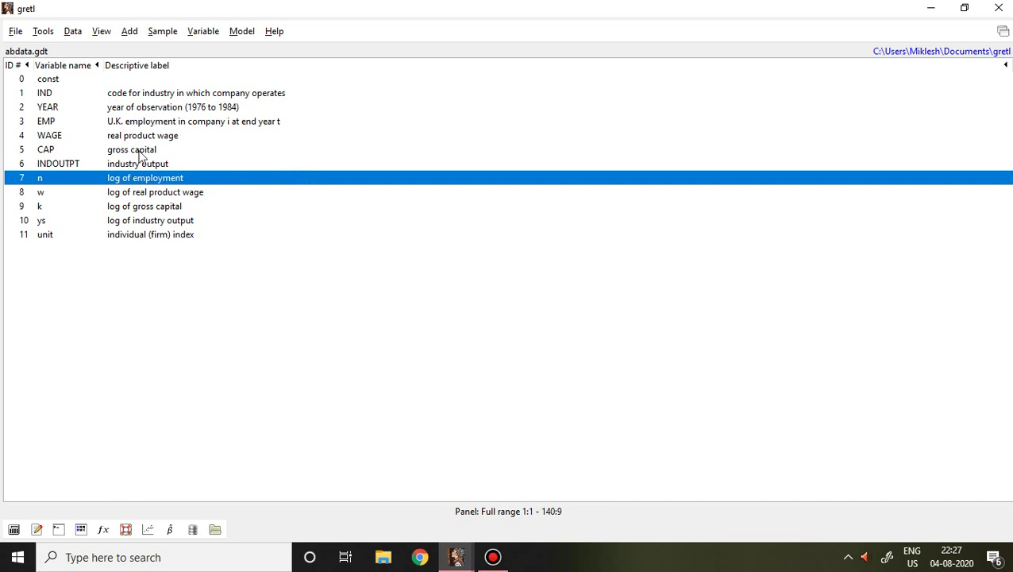
Step: Add first-difference series d_n and d_w for variables n and w
left_click(130, 32)
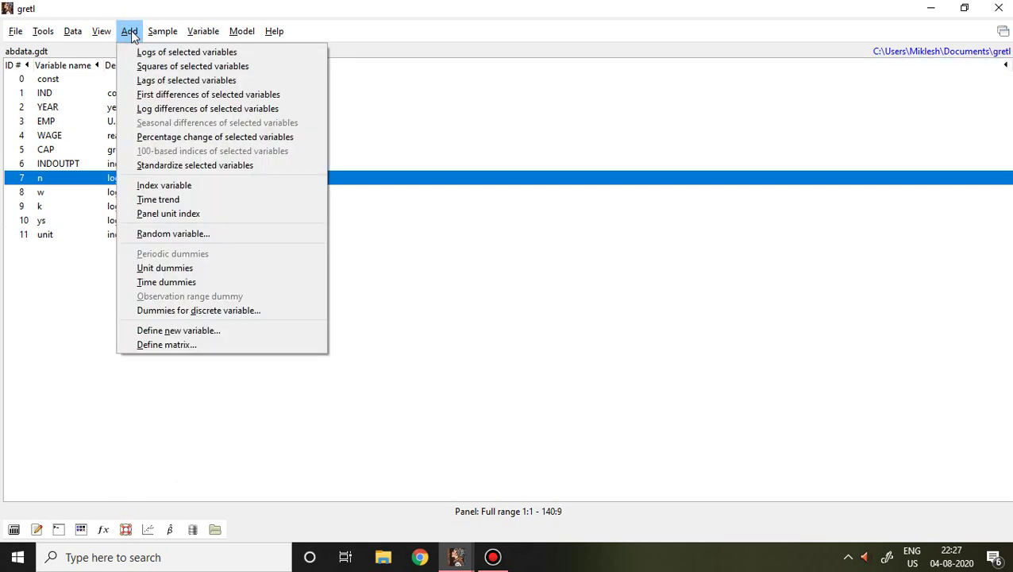
left_click(157, 96)
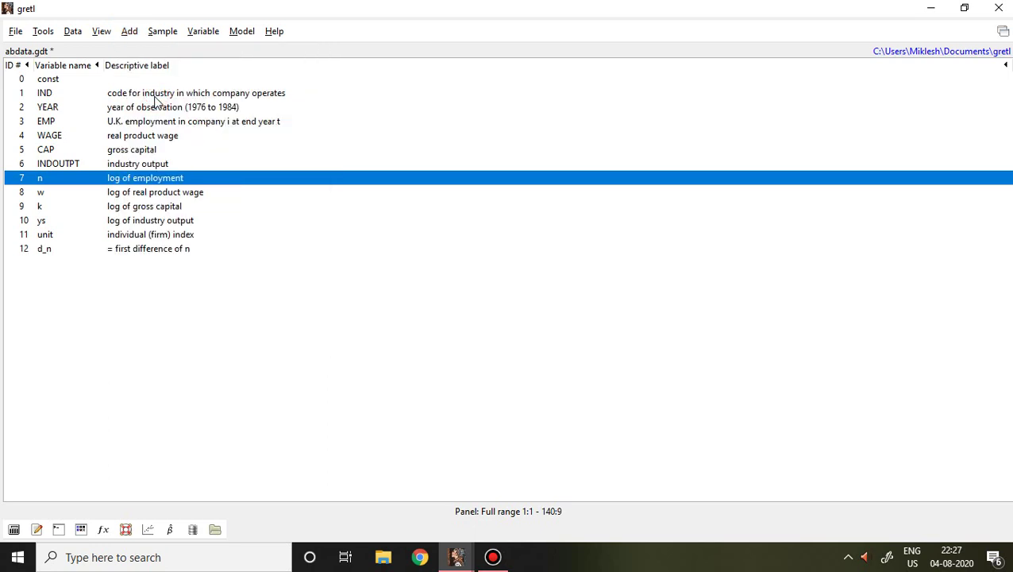
left_click(135, 262)
left_click(135, 254)
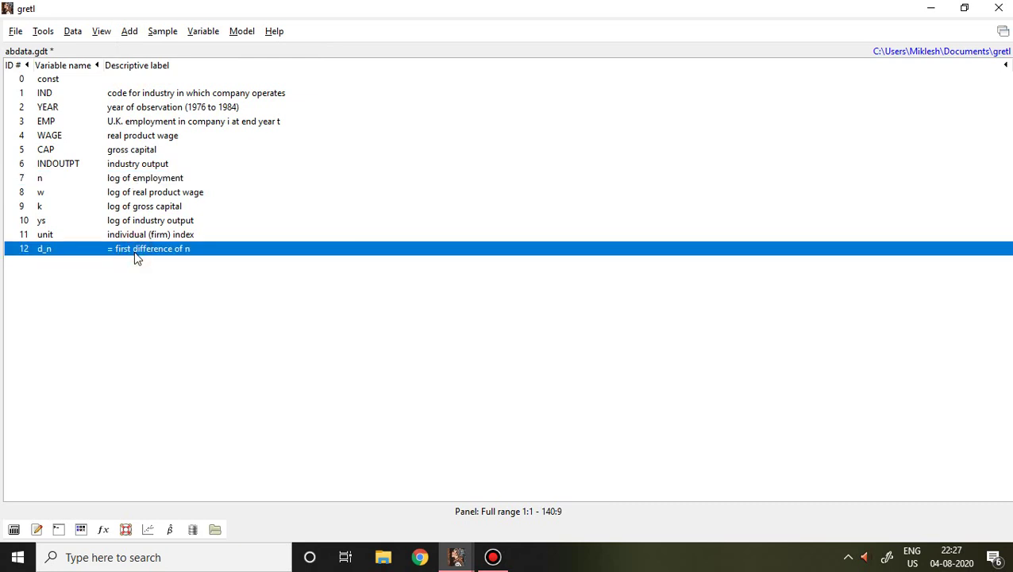
left_click(142, 194)
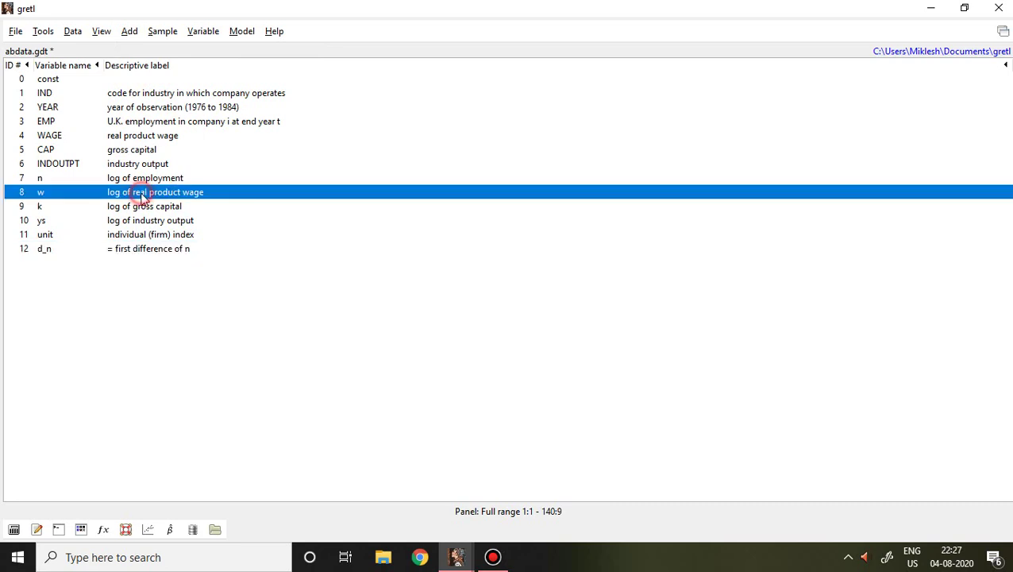
left_click(129, 33)
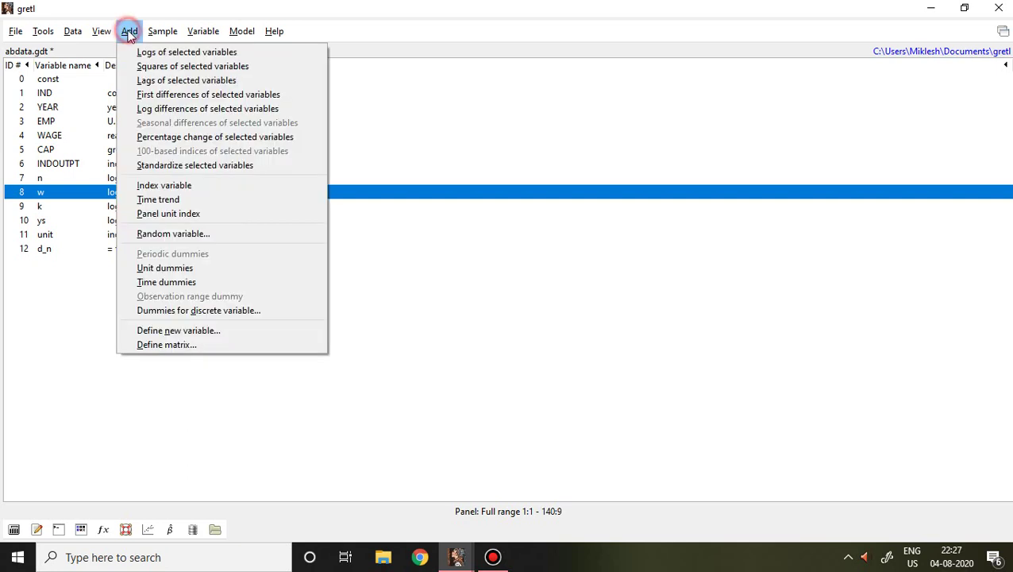
left_click(184, 95)
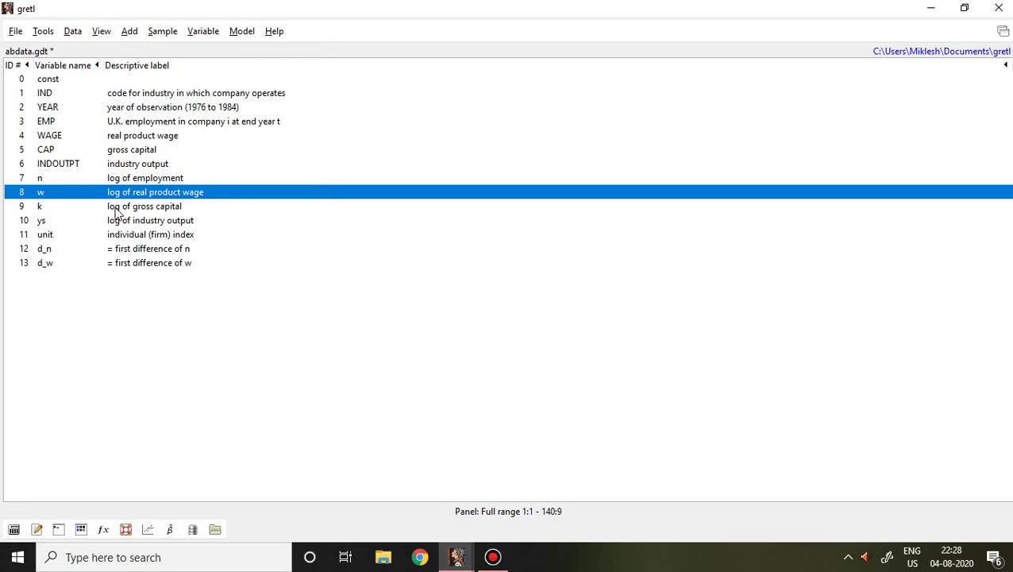
Step: Add first-difference series d_k and d_ys for k and ys, and select d_n
left_click(115, 207)
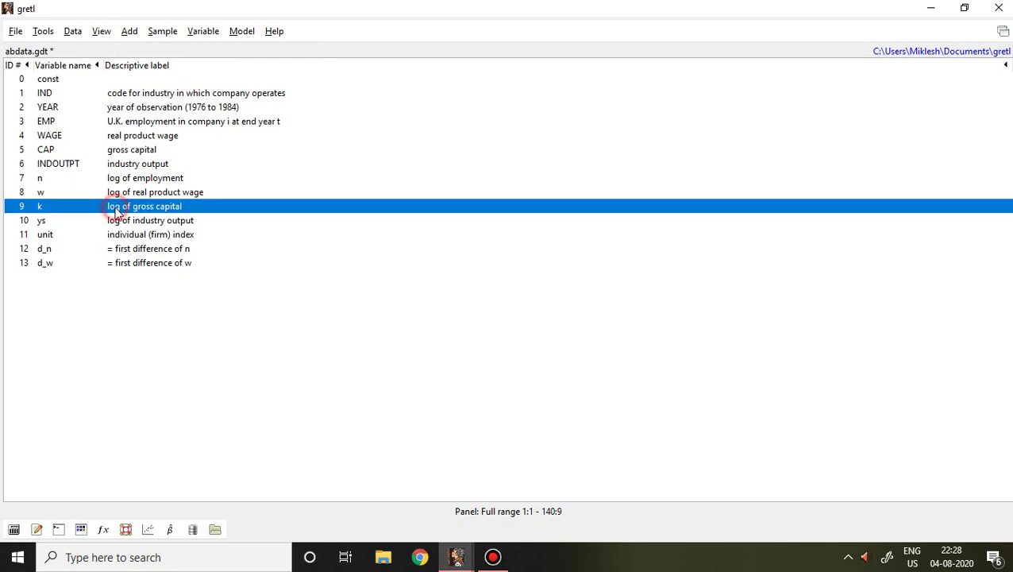
left_click(130, 33)
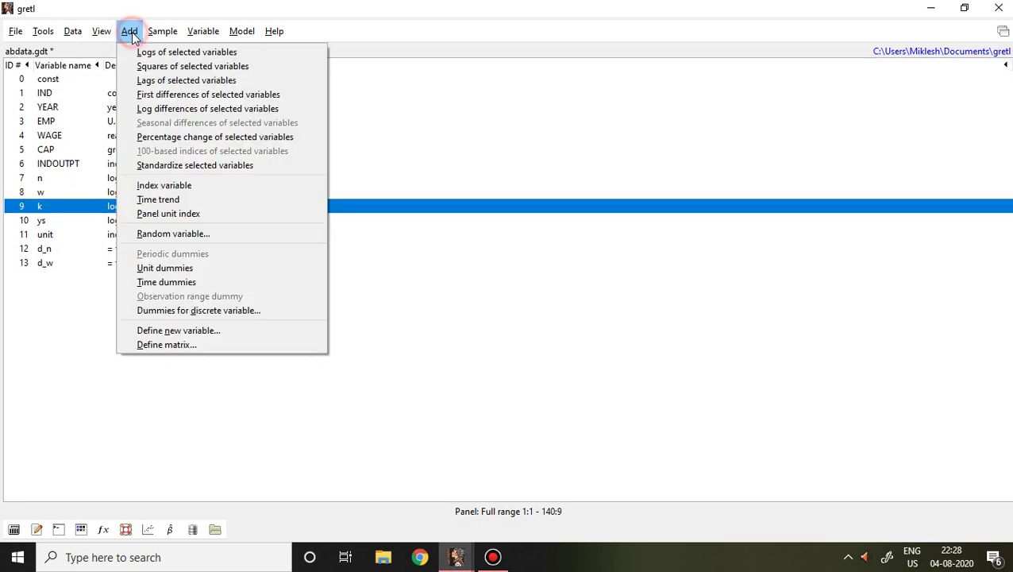
left_click(163, 95)
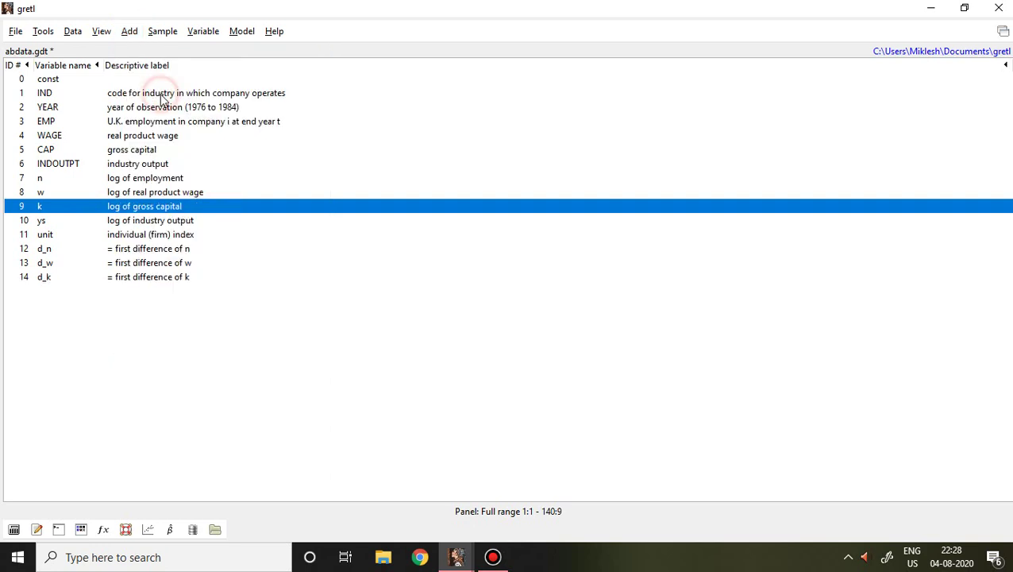
left_click(62, 225)
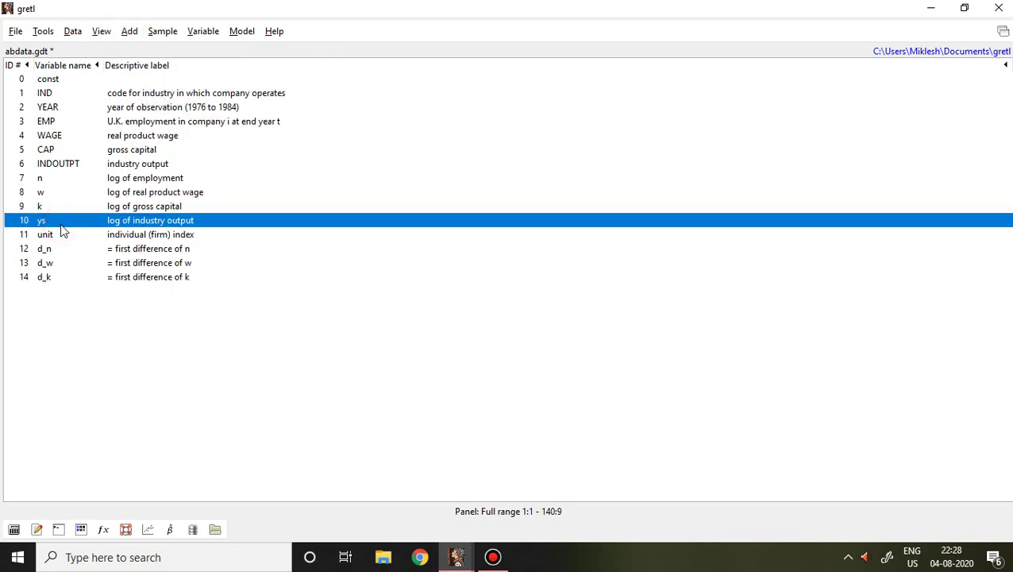
left_click(129, 32)
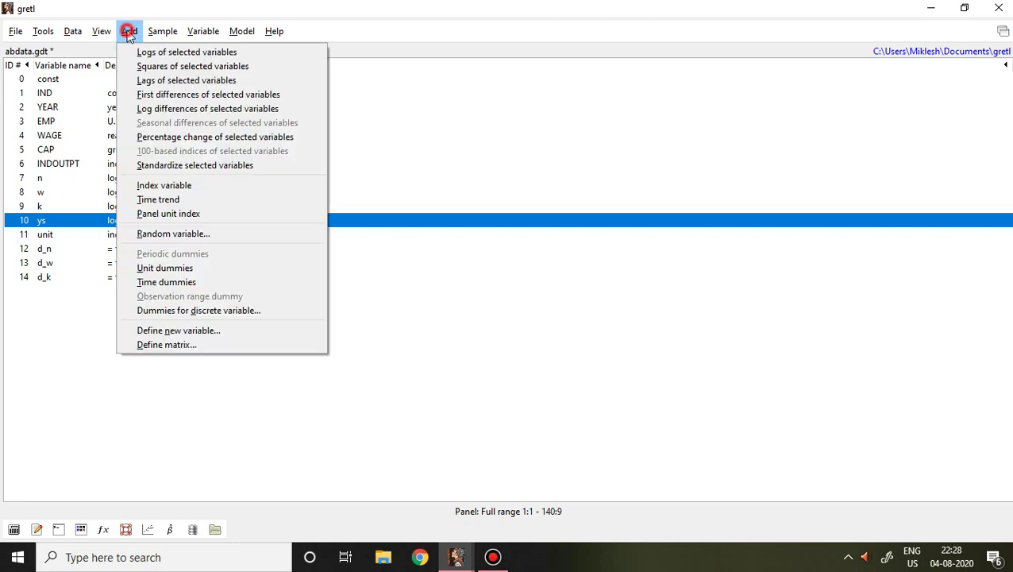
left_click(158, 94)
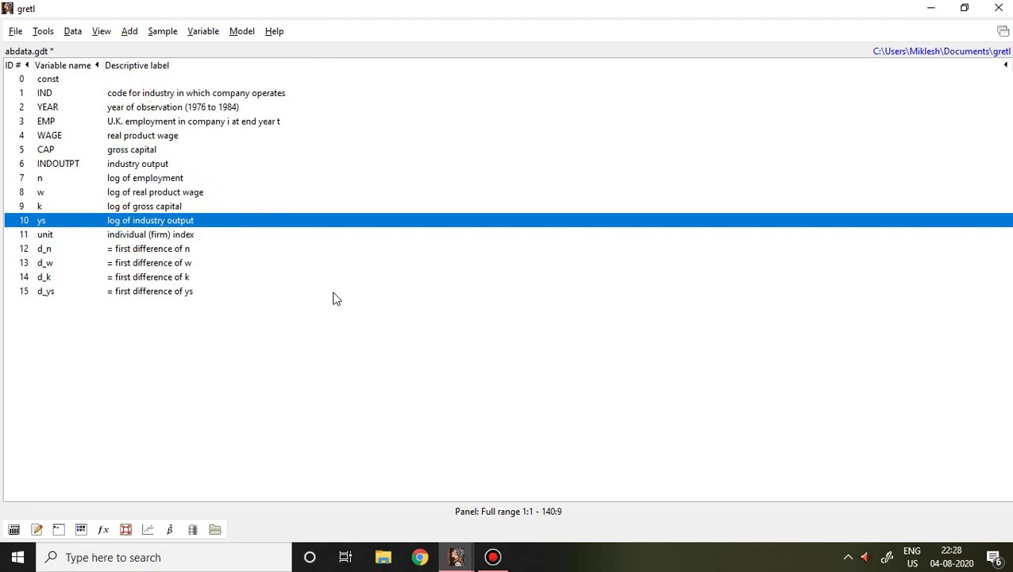
left_click(156, 251)
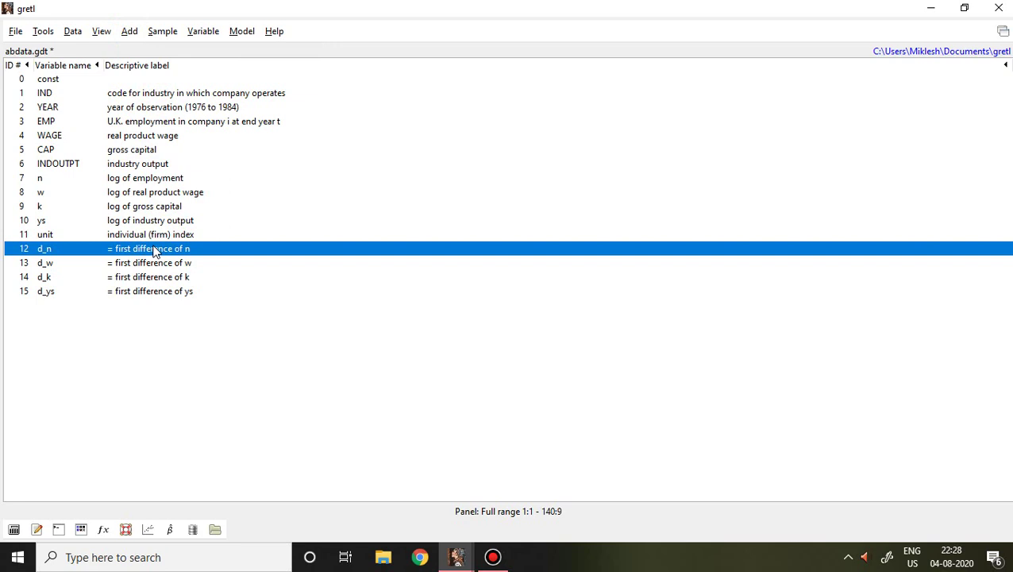
Step: Extend the selection from d_n down through d_ys
key("shift+Down")
key("shift+Down")
key("shift+Down")
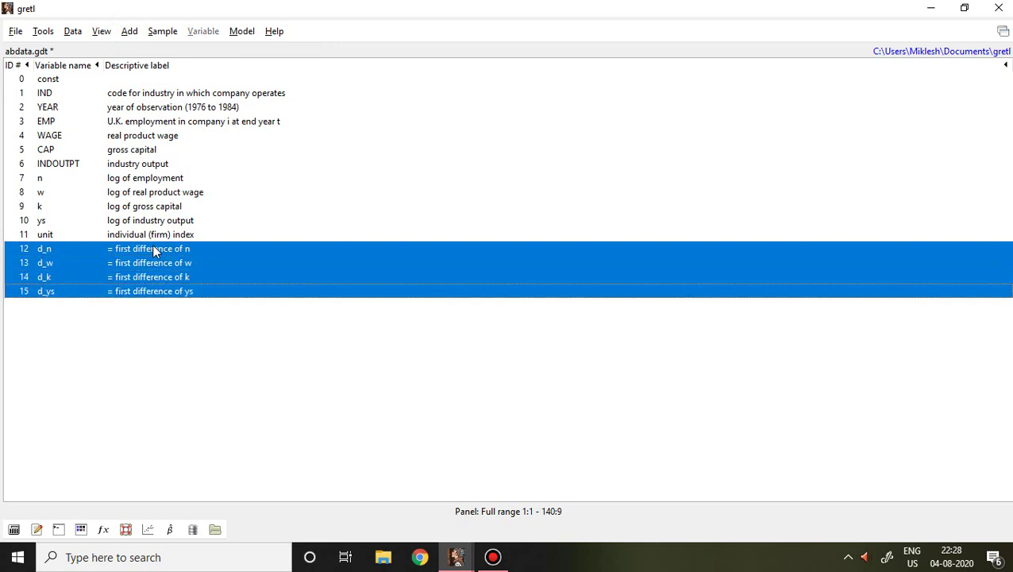